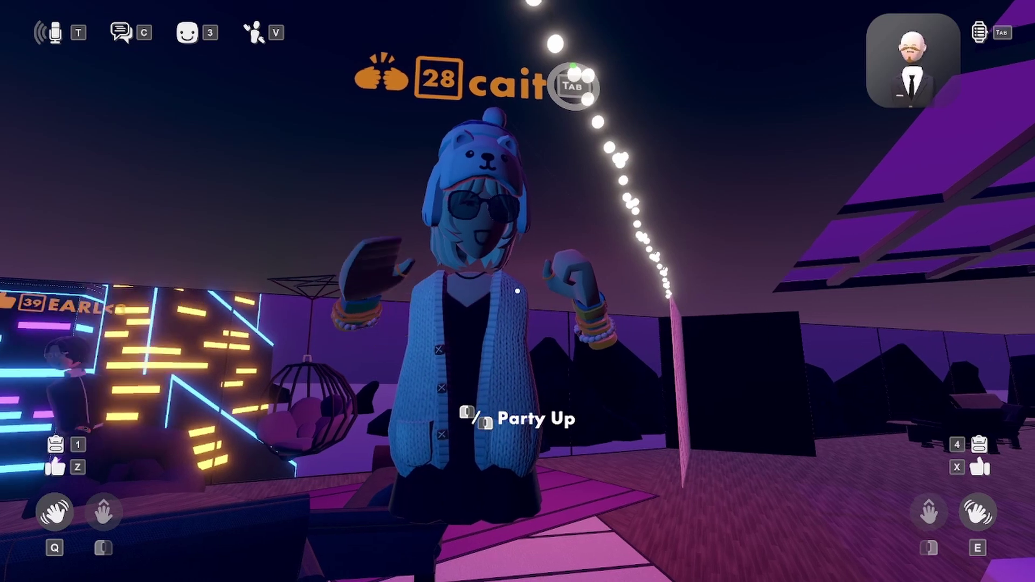
Step: Pause playback, close the piano roll, and move the 808 Clap hit one step earlier
key(d)
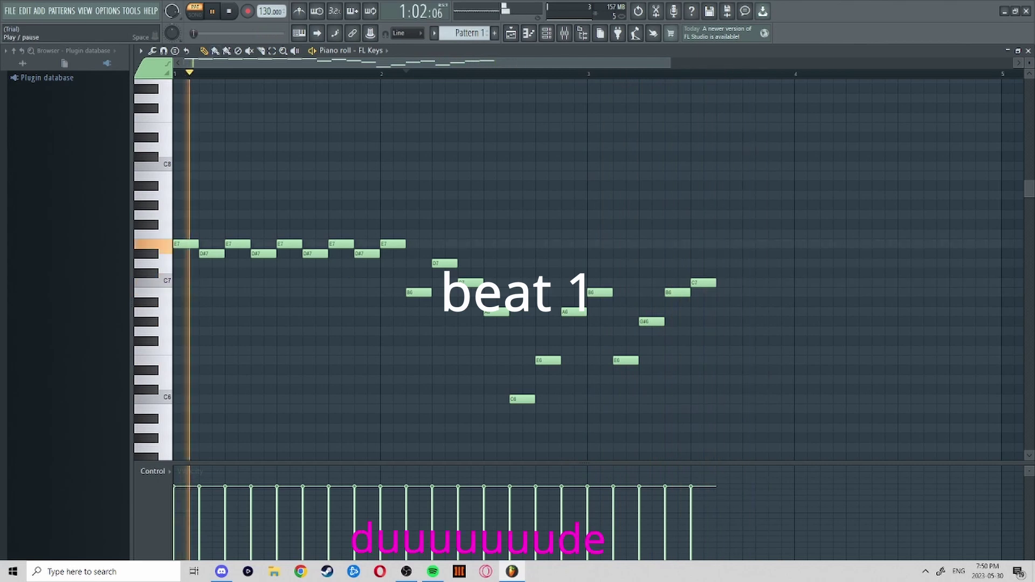
key(space)
click(528, 33)
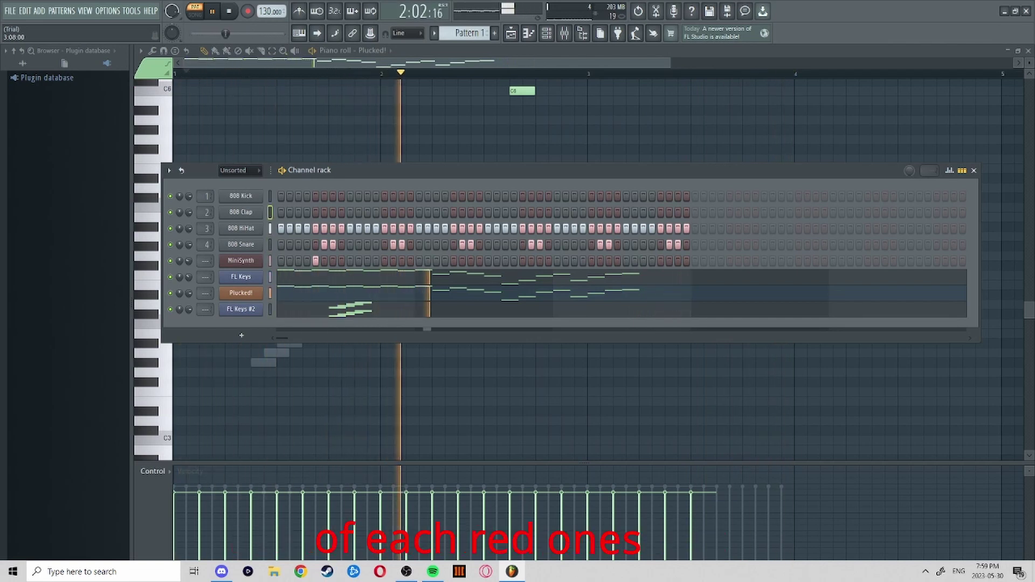
click(591, 213)
right_click(608, 213)
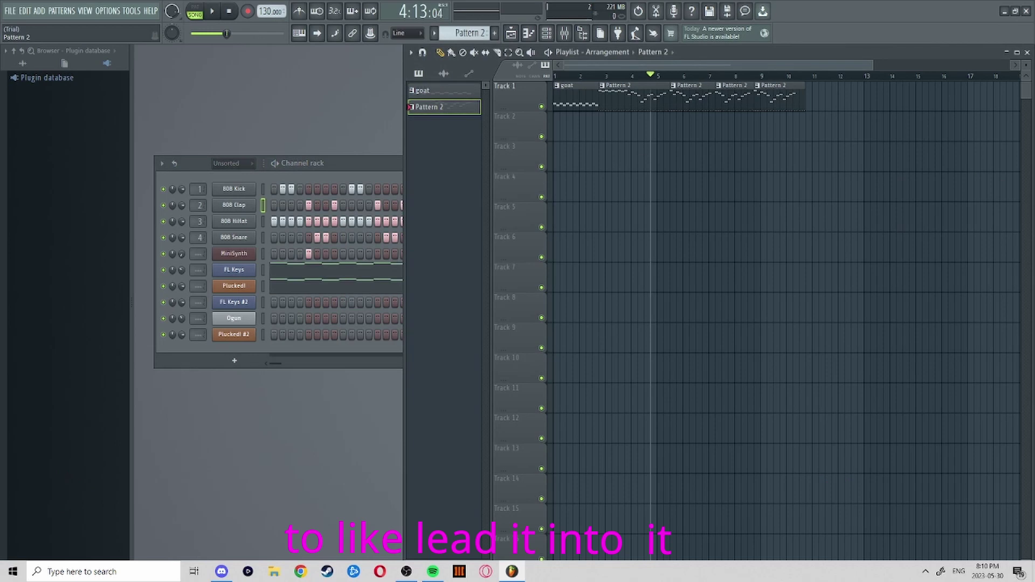
Step: Switch the channel rack to the goat pattern and add an 808 Clap hit at step 23
key(F6)
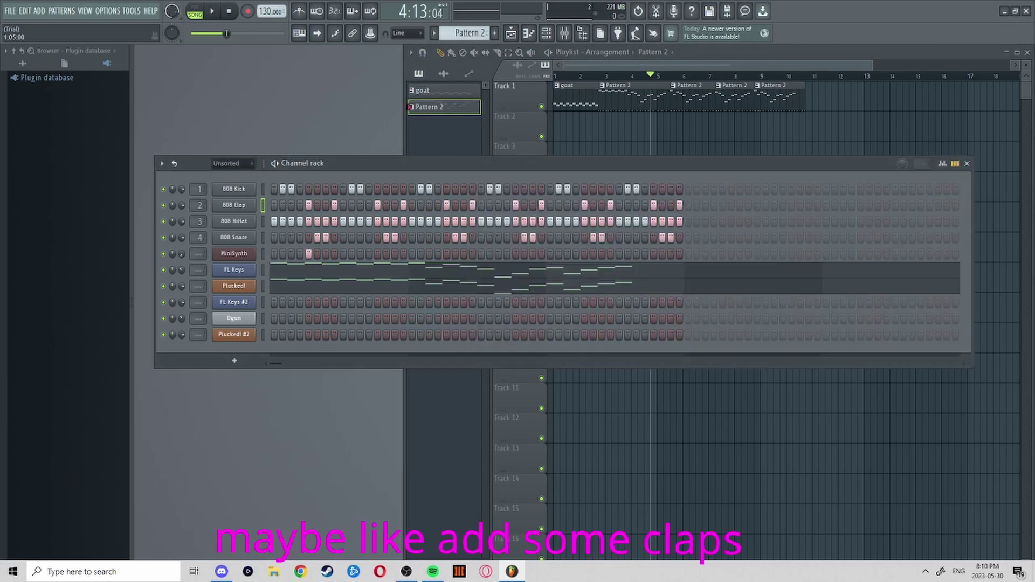
click(443, 91)
key(F6)
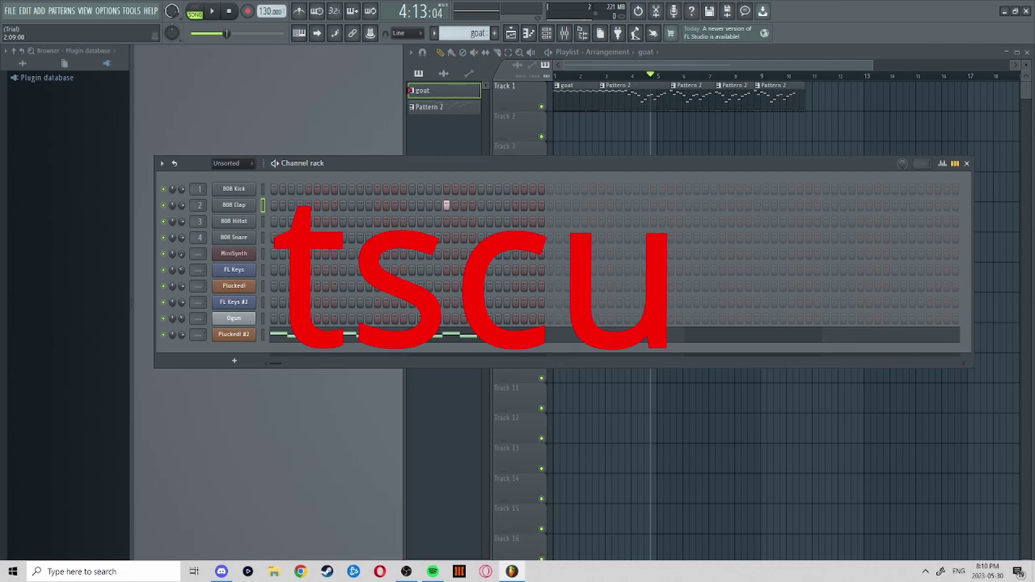
click(463, 205)
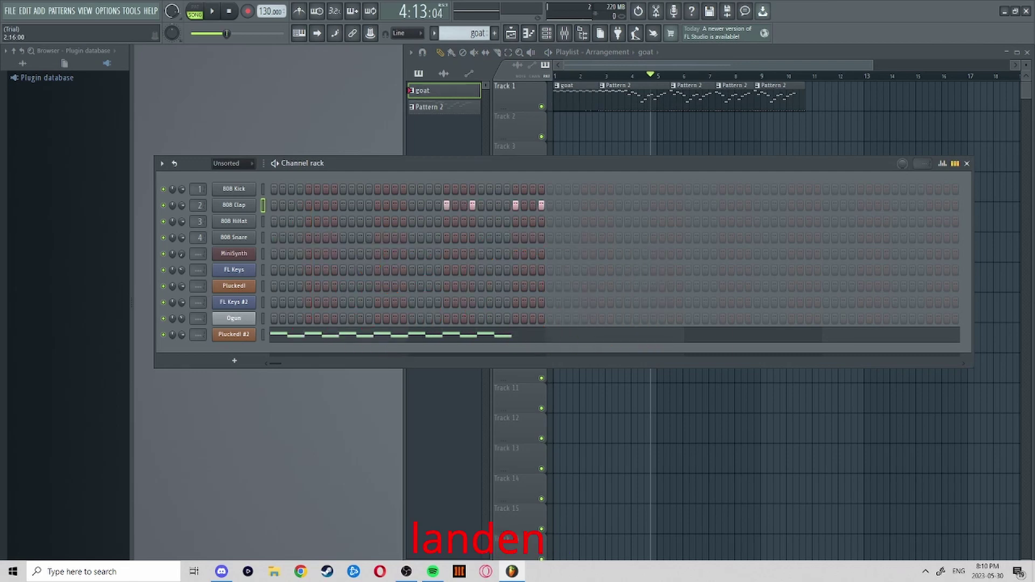
Step: Audition the goat pattern from the beginning, then stop playback
click(212, 11)
click(193, 33)
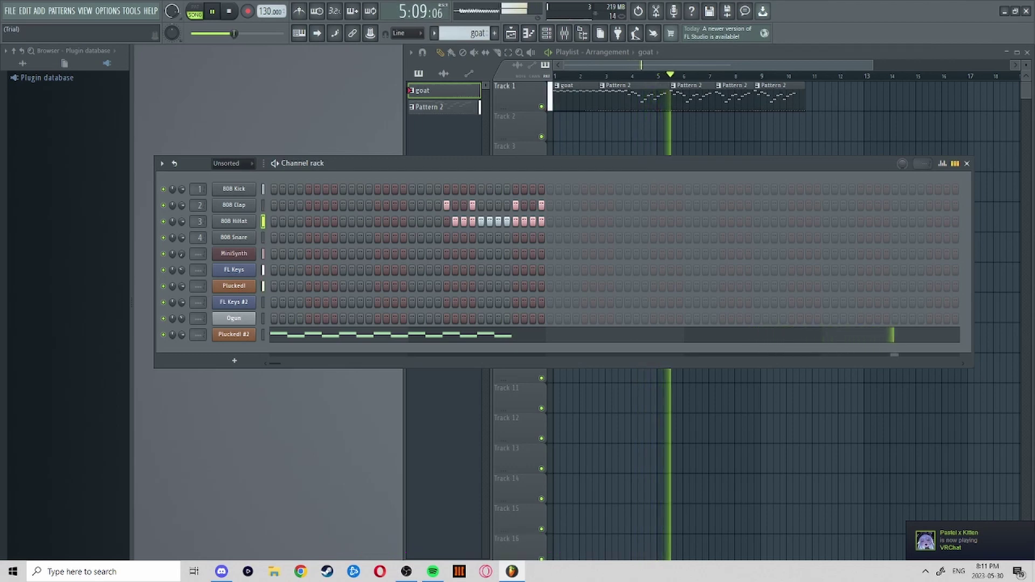
key(space)
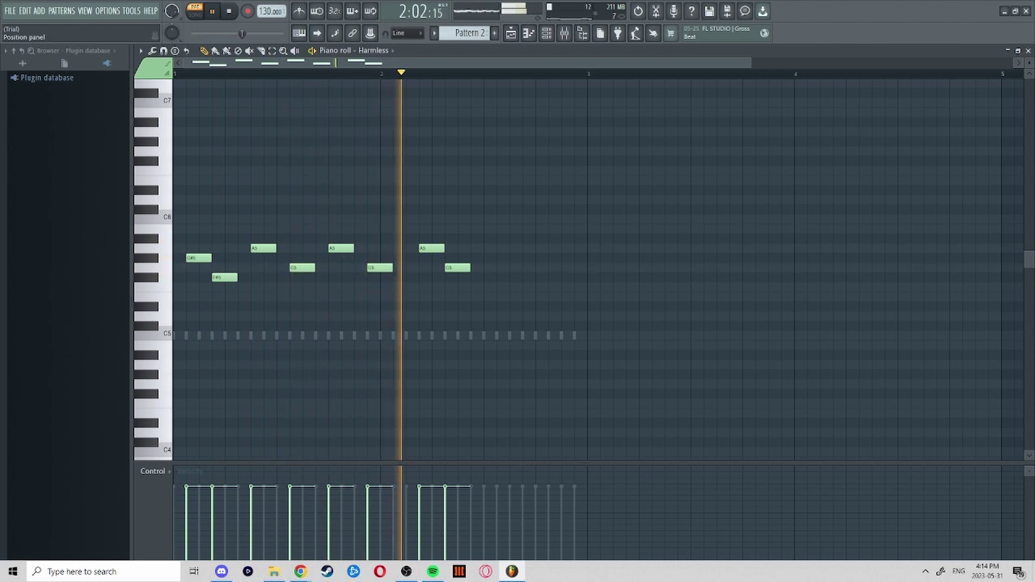
Step: Play back the G#5-to-C#5 chromatic V melody, then close the Harmless piano roll
click(212, 11)
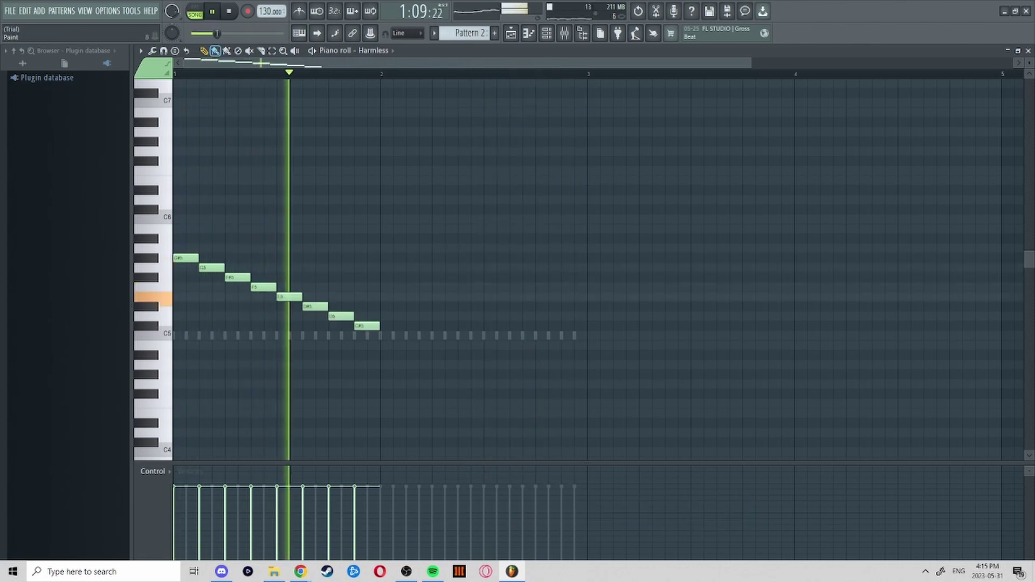
key(space)
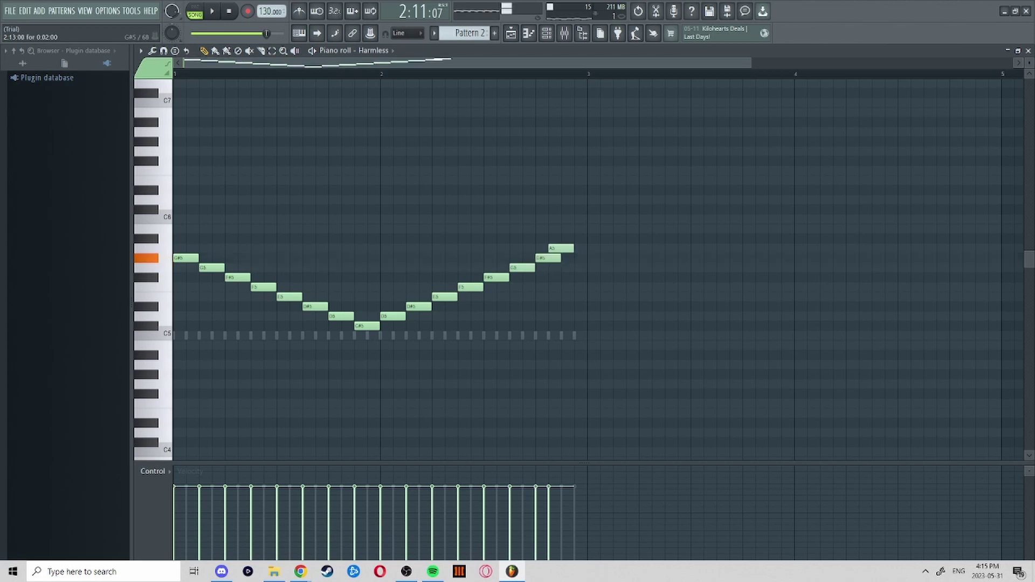
key(space)
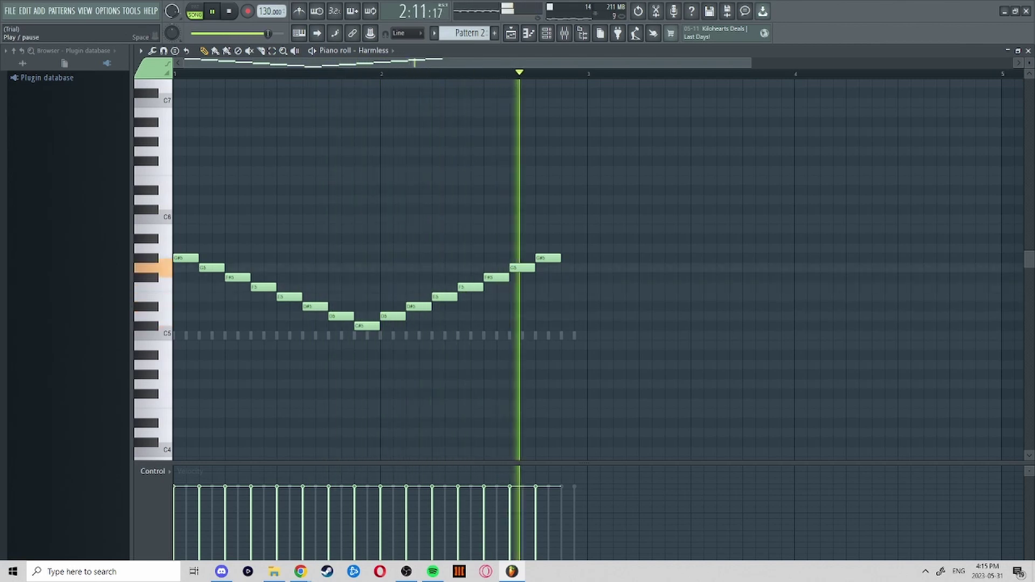
click(212, 11)
click(528, 33)
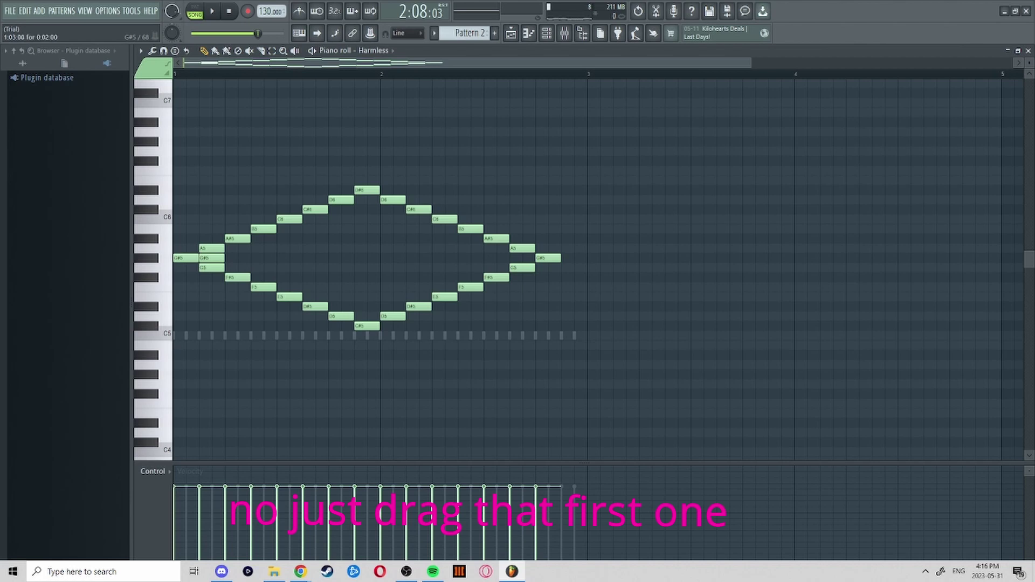
Step: Move the G#5 note back to the pattern start and audition the diamond melody
drag(211, 258, 186, 259)
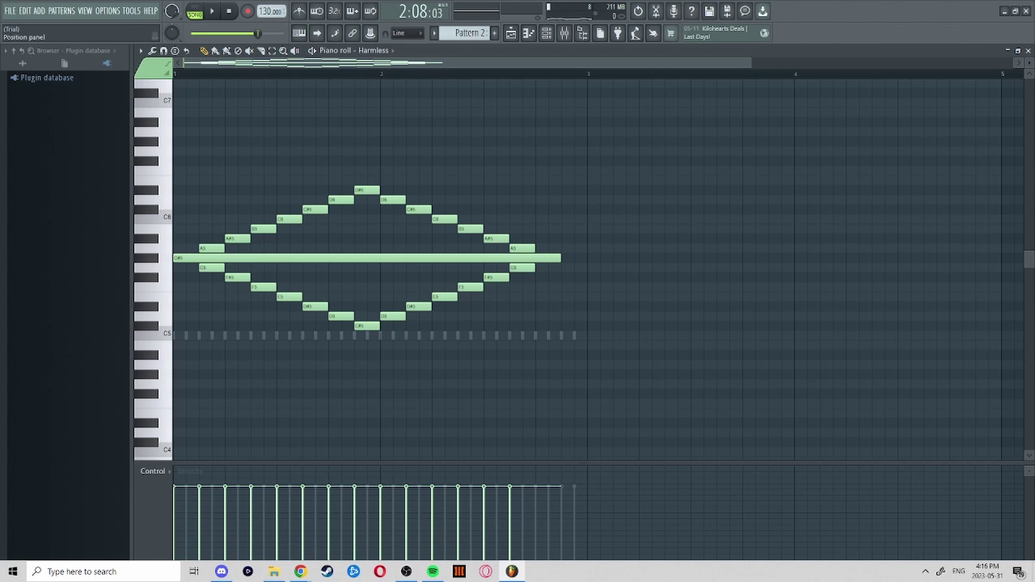
key(space)
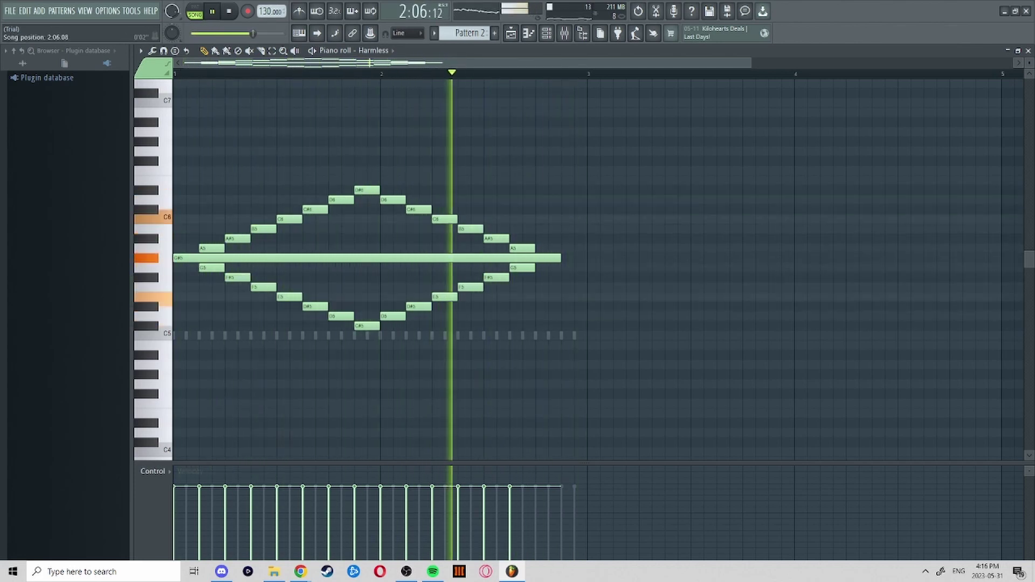
key(space)
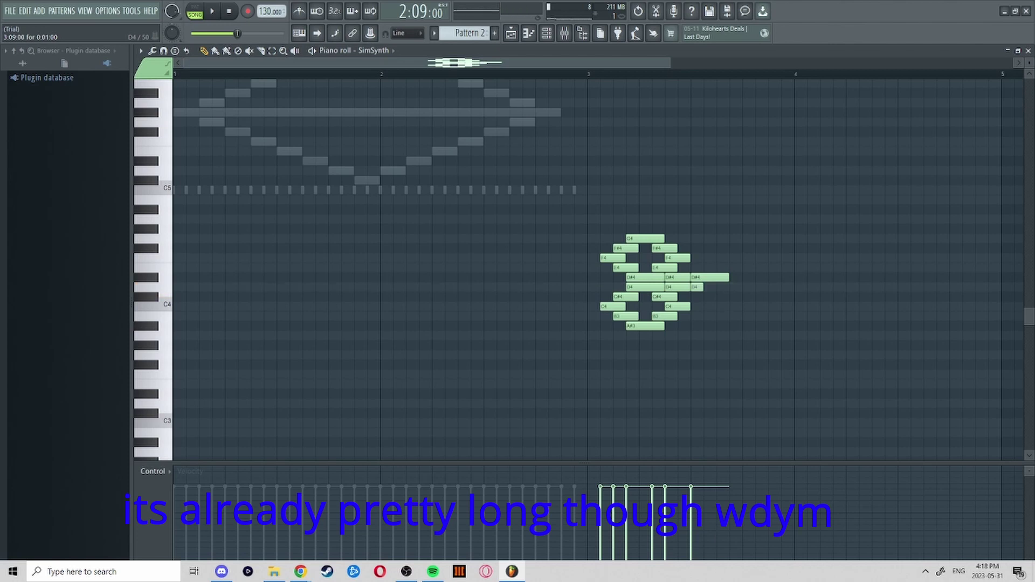
Step: Stretch the final D4 note from one step to two
drag(702, 287, 714, 288)
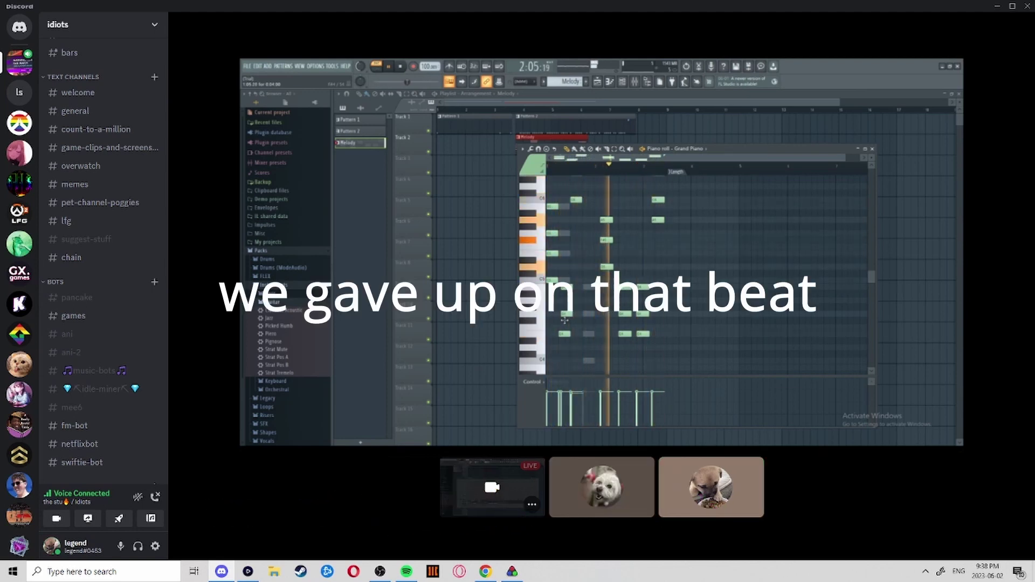
Step: Return from the enlarged stream to the call grid
click(474, 232)
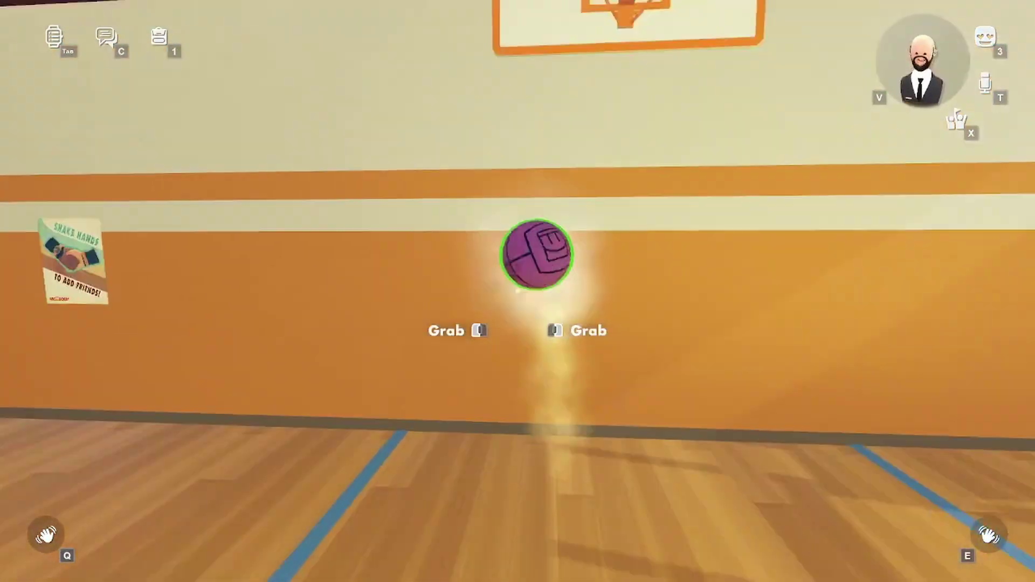
Step: Pick up the purple ball in the gym and throw it
click(518, 291)
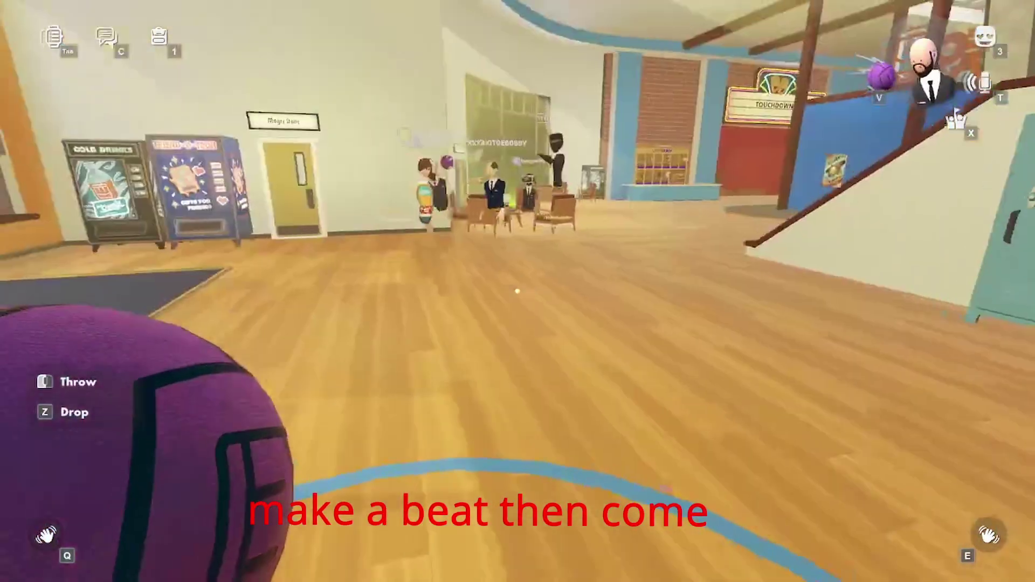
key(w)
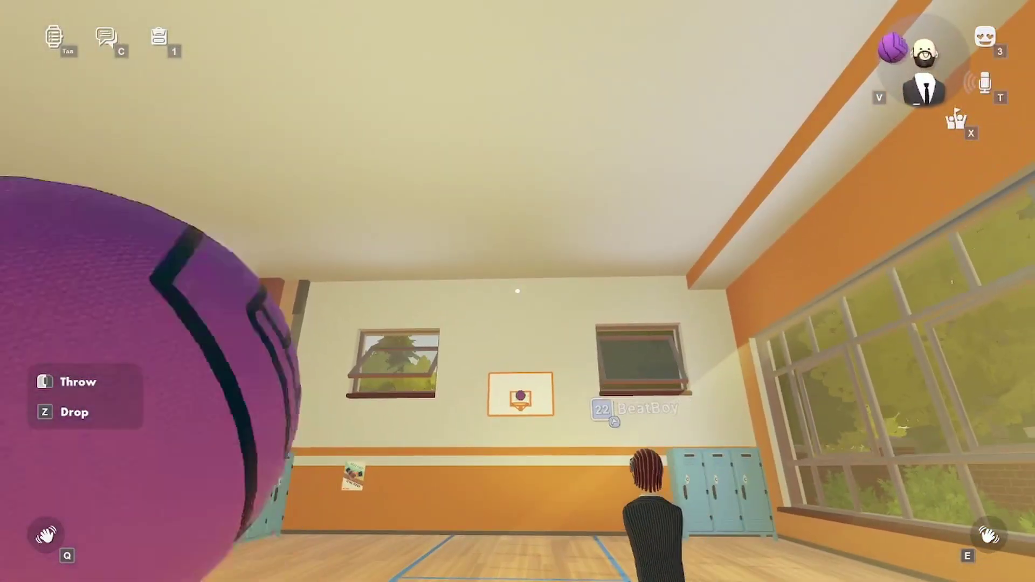
click(517, 291)
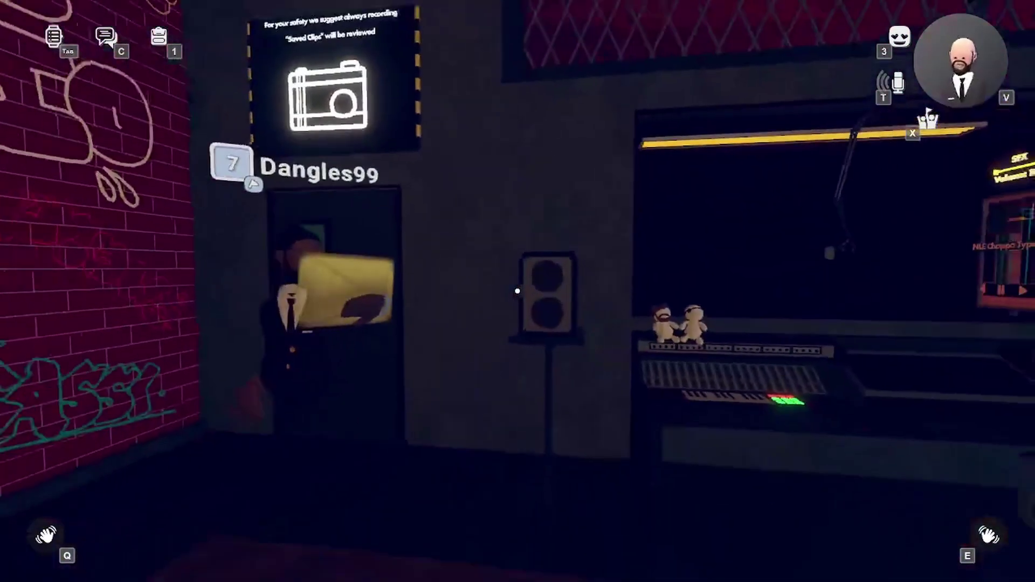
Step: Walk to the studio's mixing console, climb over it, and approach the player in the purple room
key(w)
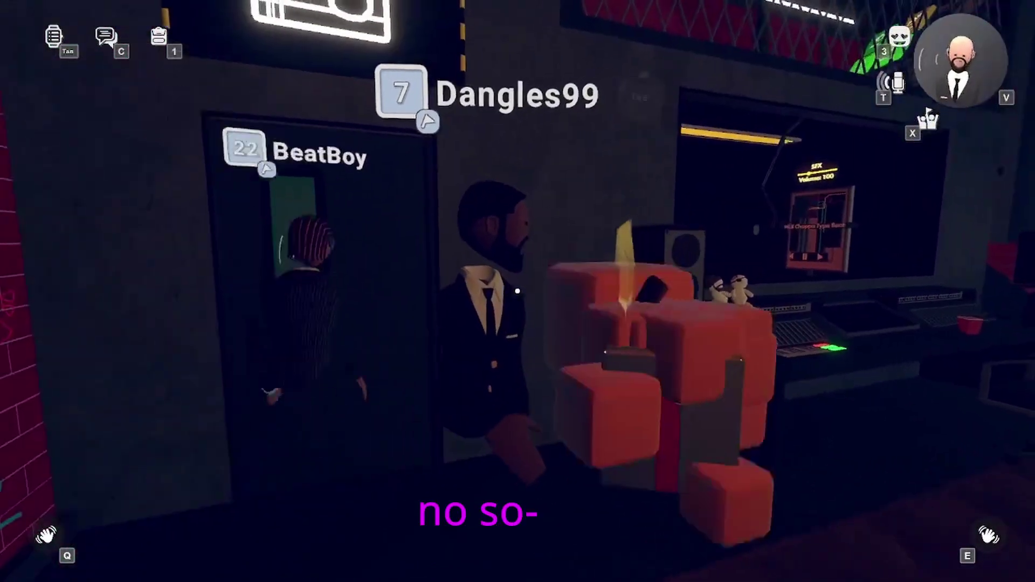
key(w)
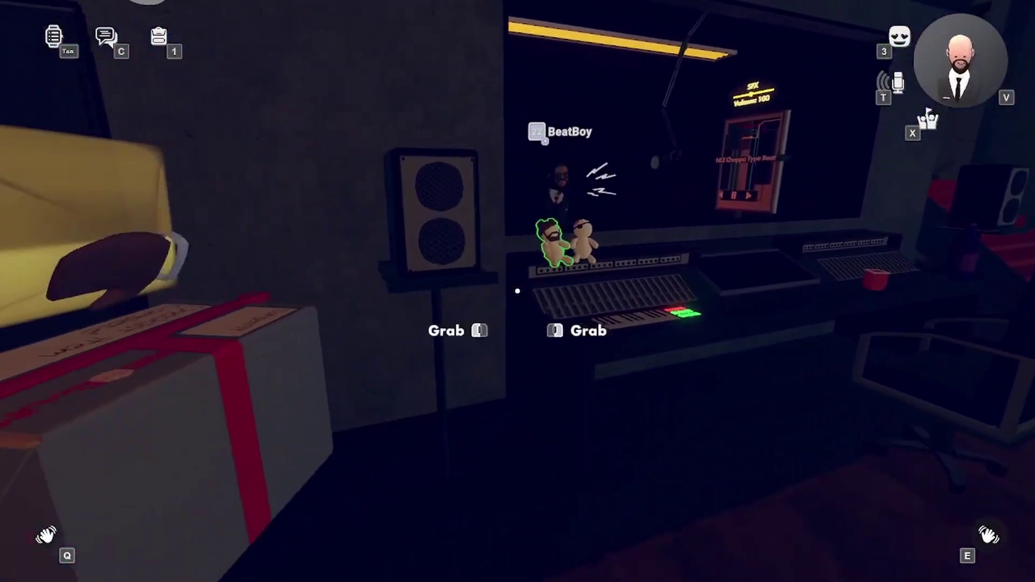
key(w)
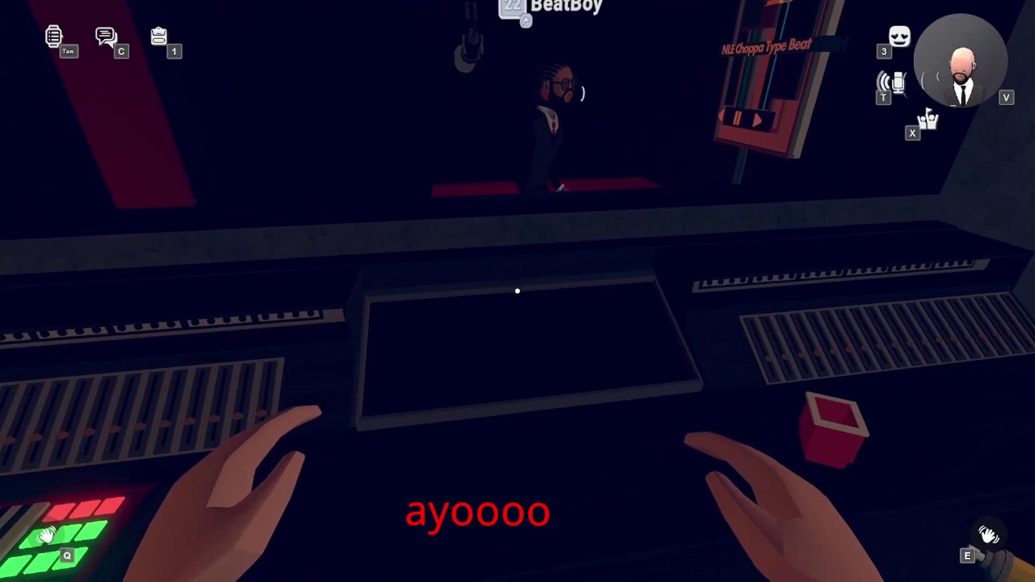
key(w)
key(space)
key(w)
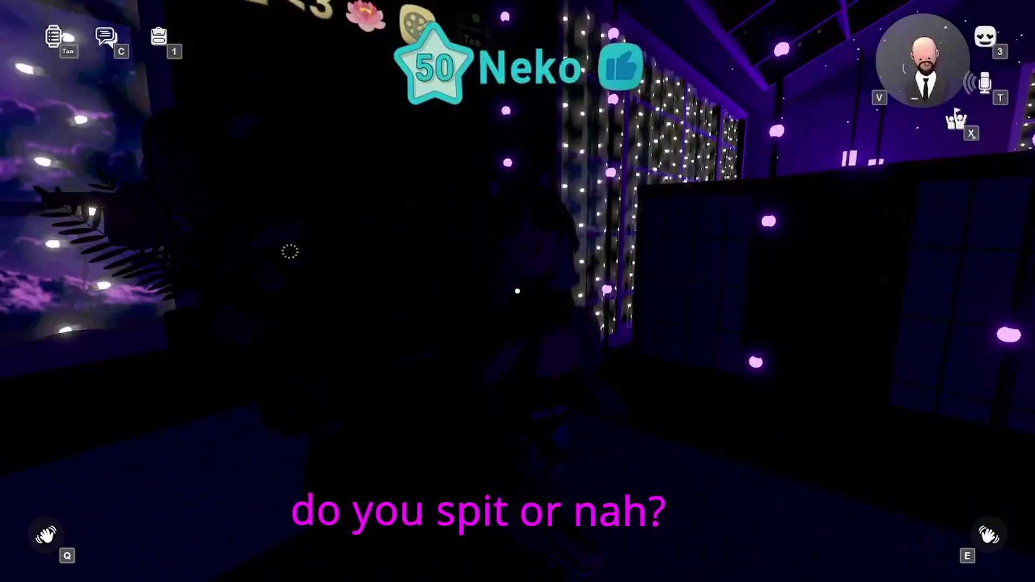
key(w)
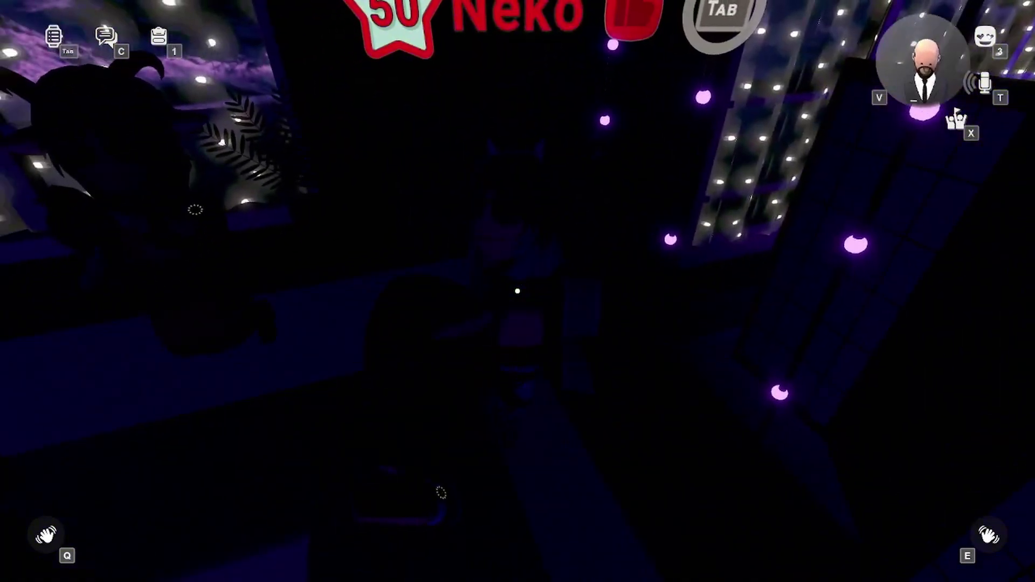
Step: Move around the dark lounge, approaching players near the window with string lights
key(a)
key(s)
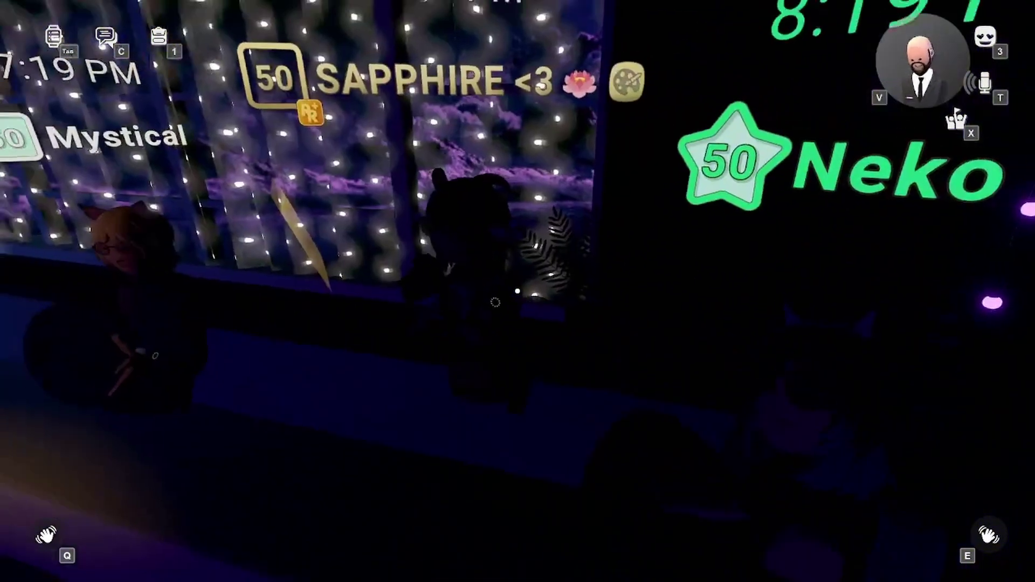
key(w)
key(s)
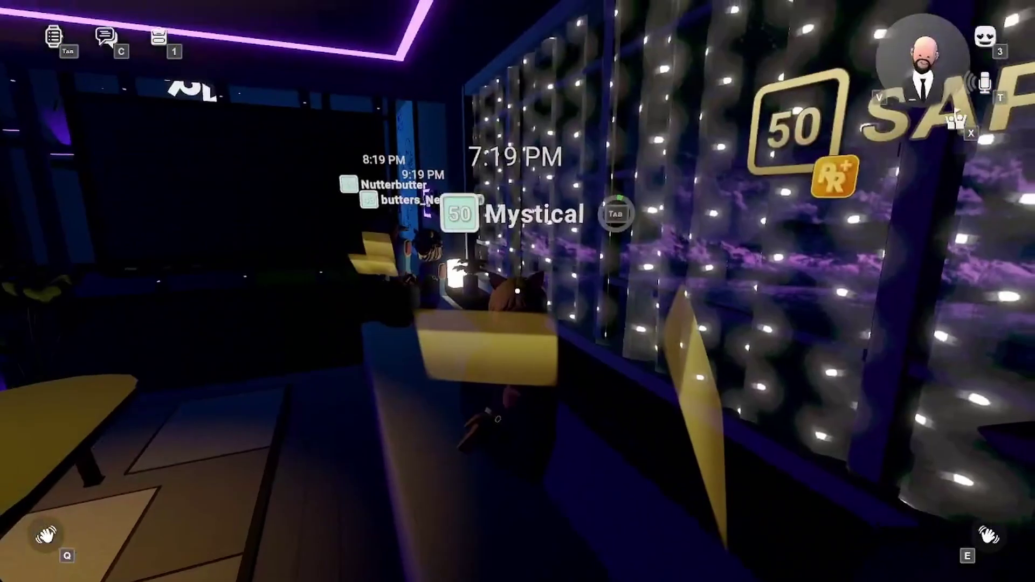
key(w)
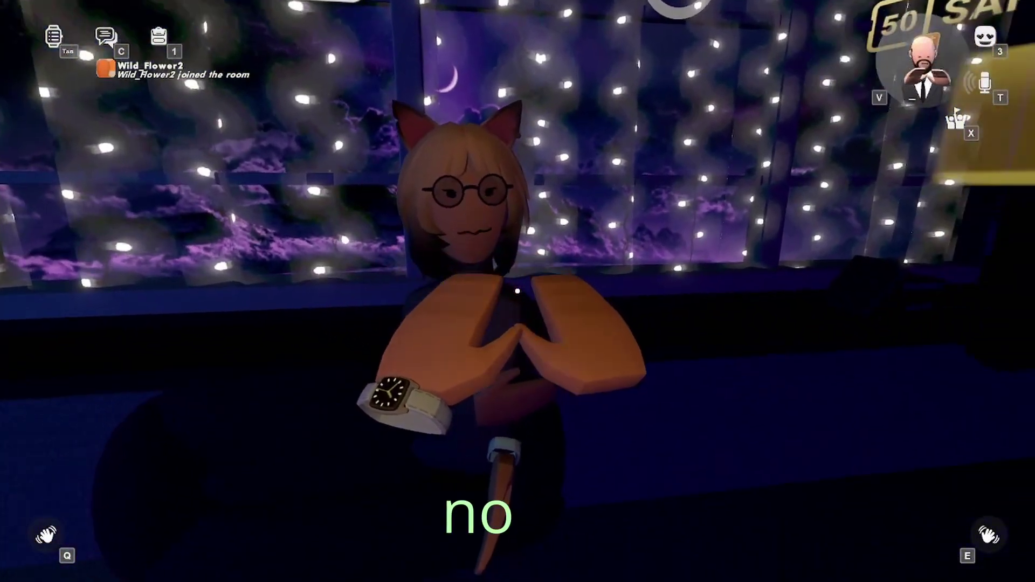
key(w)
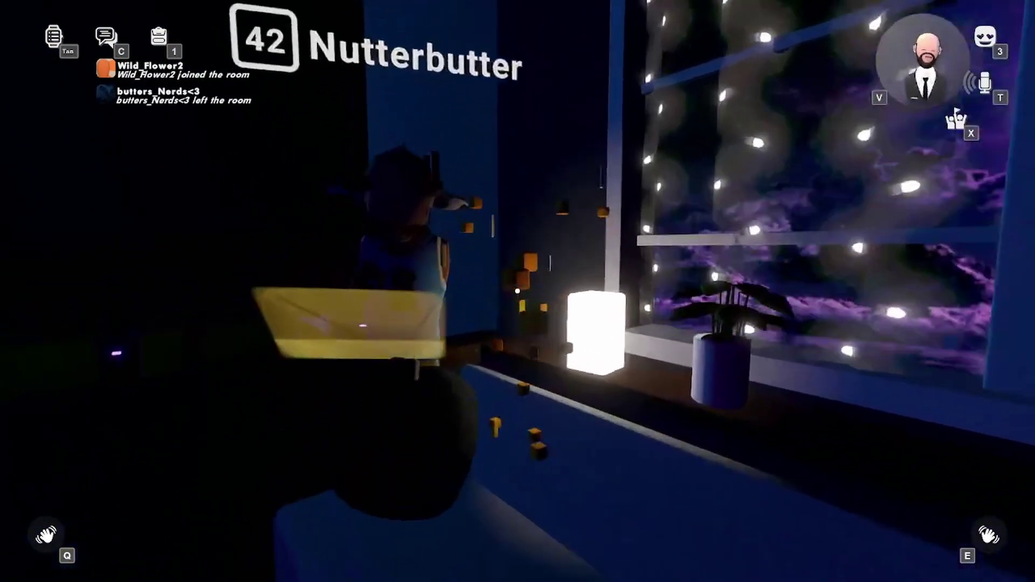
key(q)
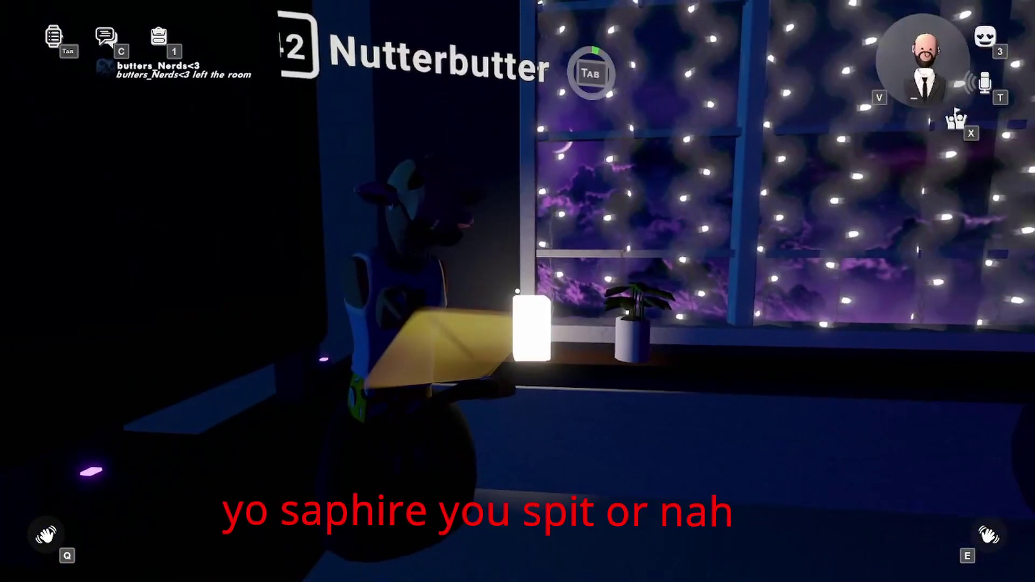
key(Escape)
Step: Invite an online friend from People > Friends, then close the menu and walk toward another player
click(520, 310)
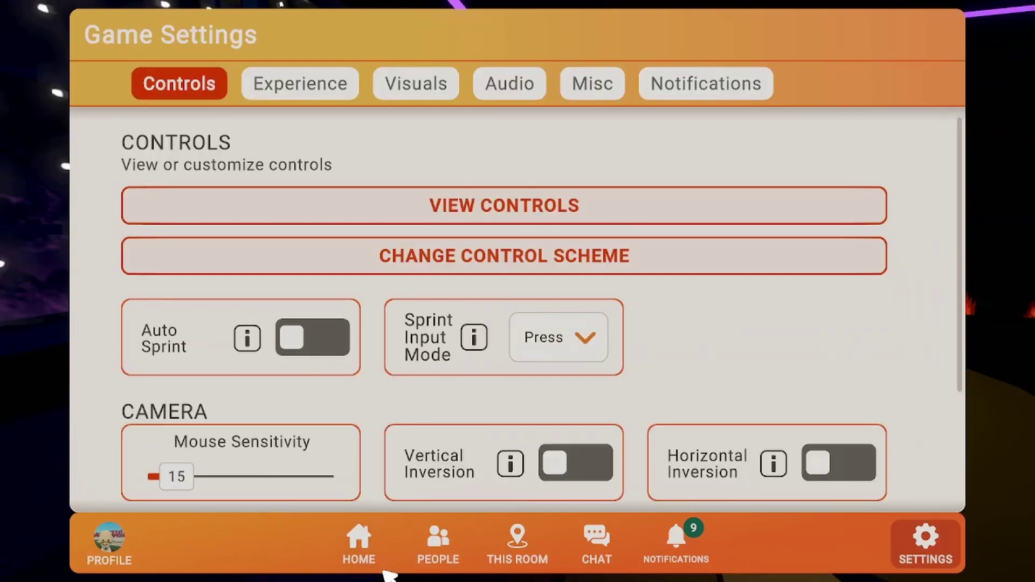
click(426, 553)
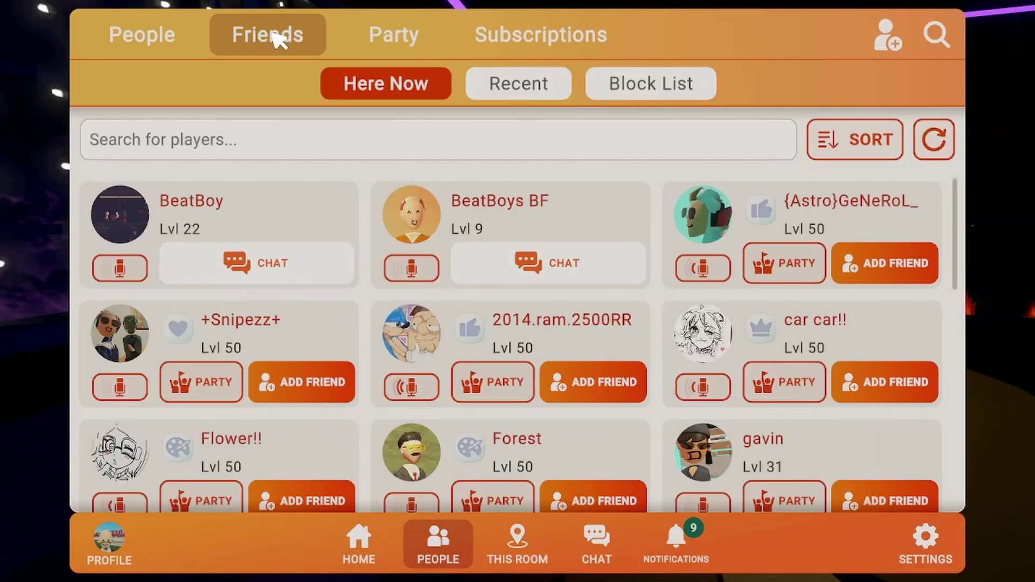
click(273, 37)
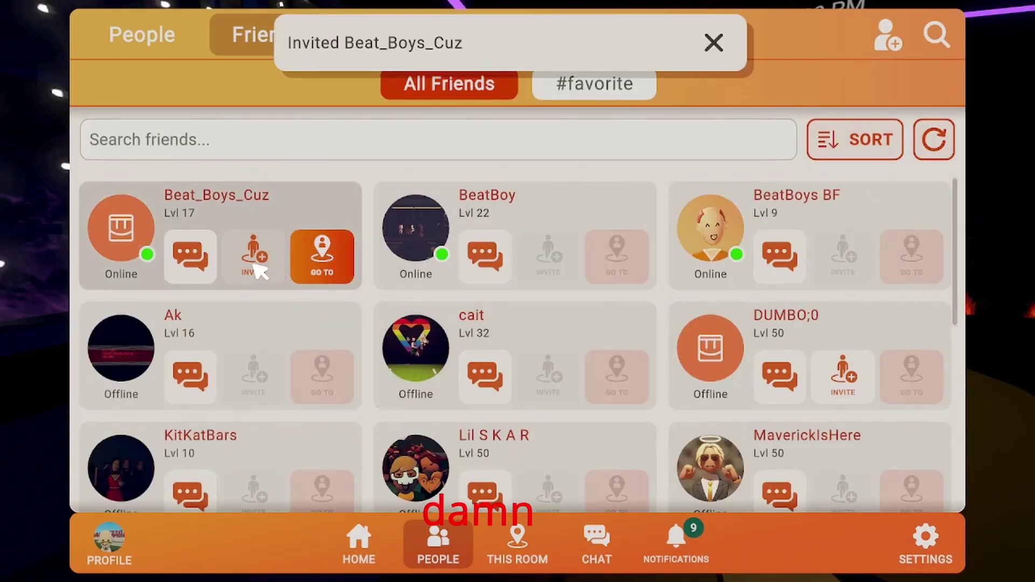
key(Tab)
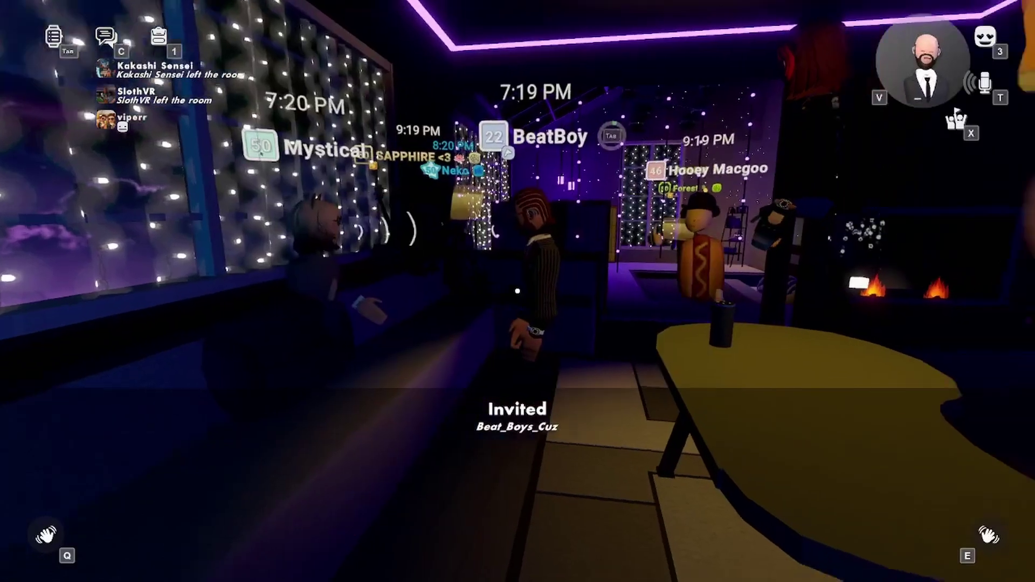
key(w)
key(w)
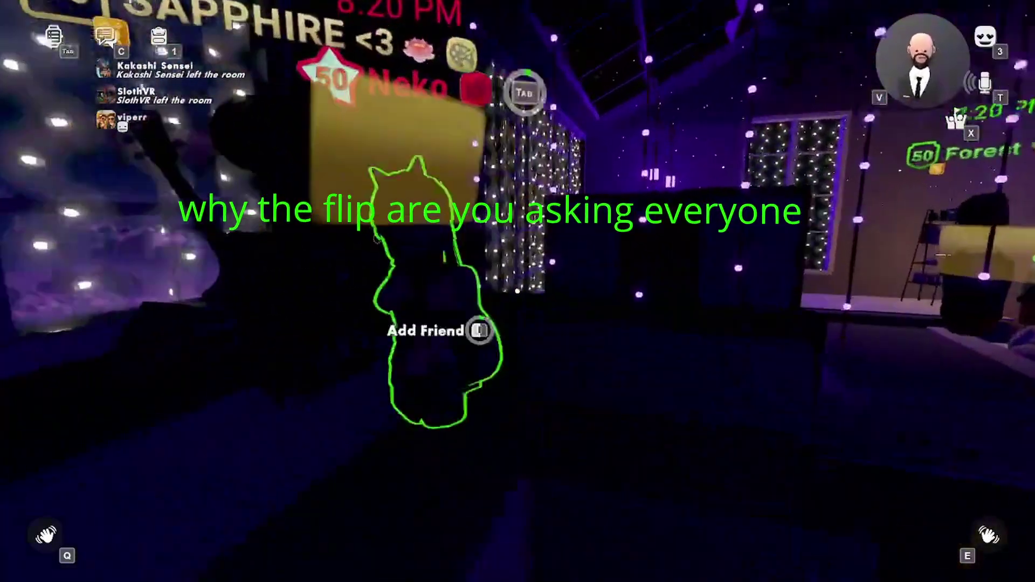
key(w)
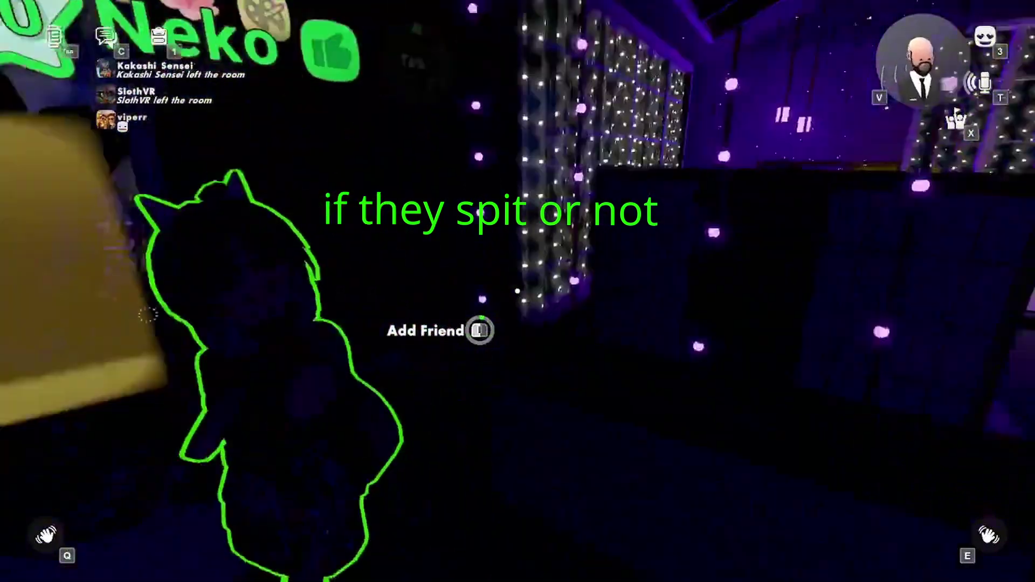